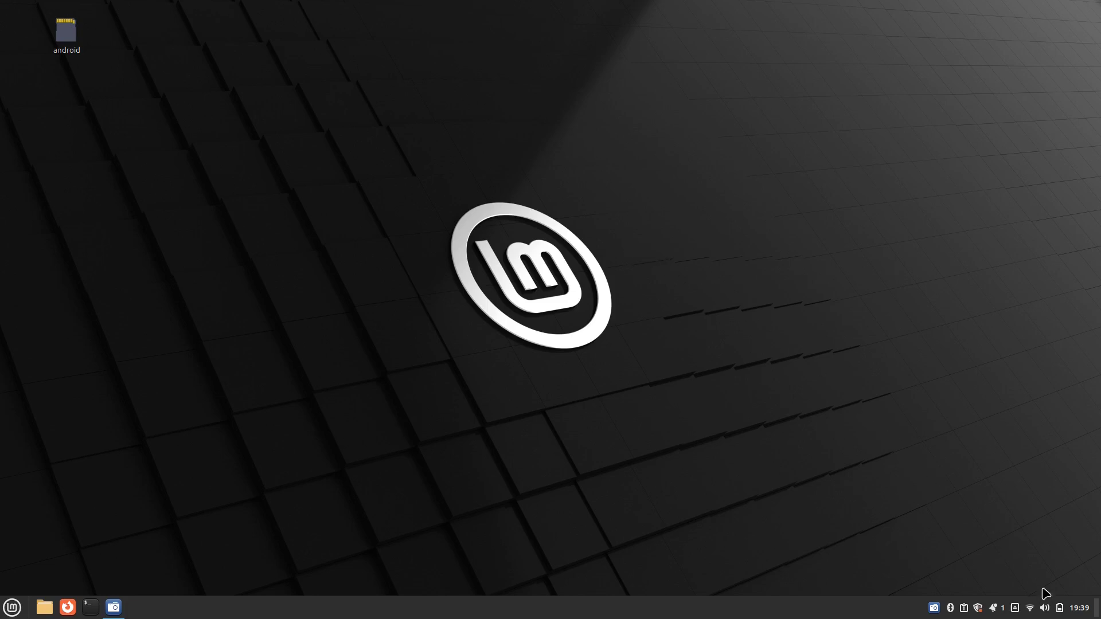
# Step: Open Sound Settings from the tray volume icon and run the speaker test on the Dummy Output device
pyautogui.rightClick(1042, 607)
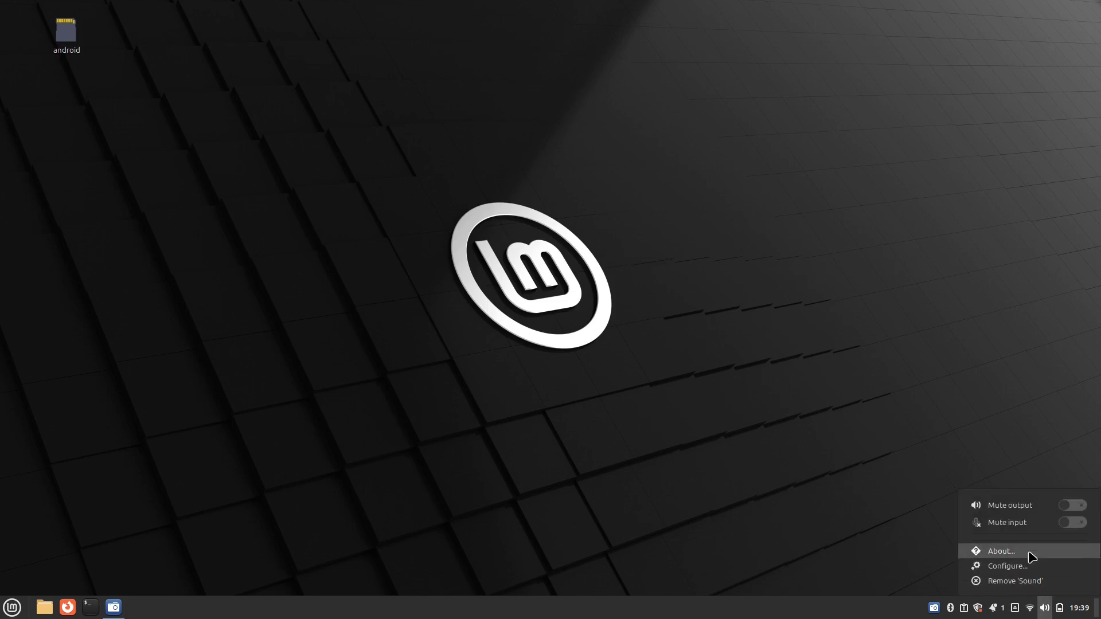
pyautogui.click(1043, 609)
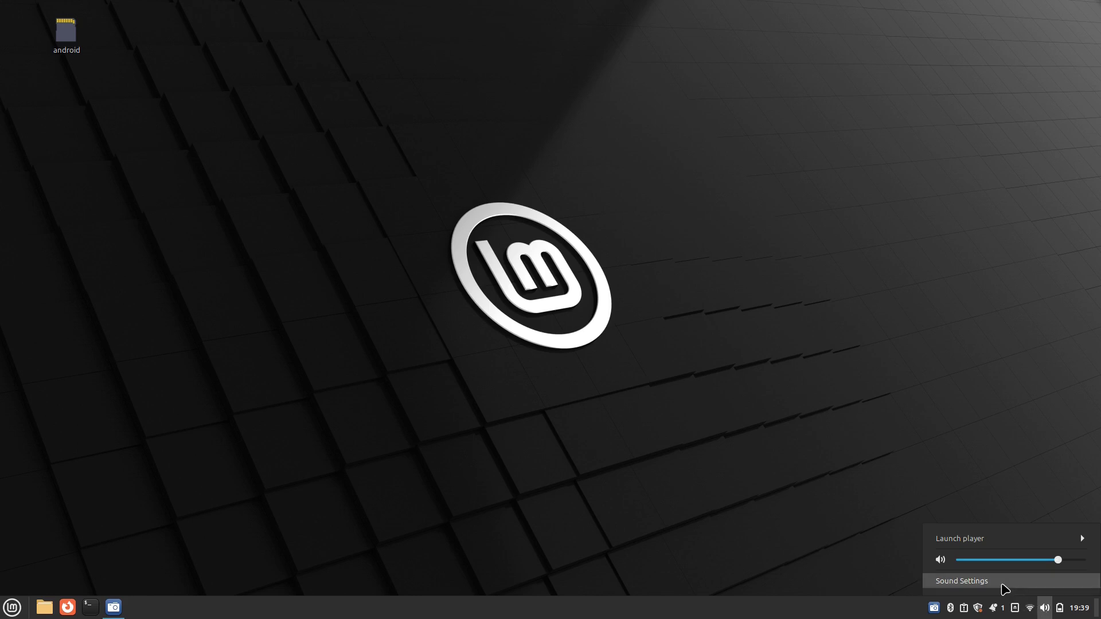
pyautogui.click(1003, 581)
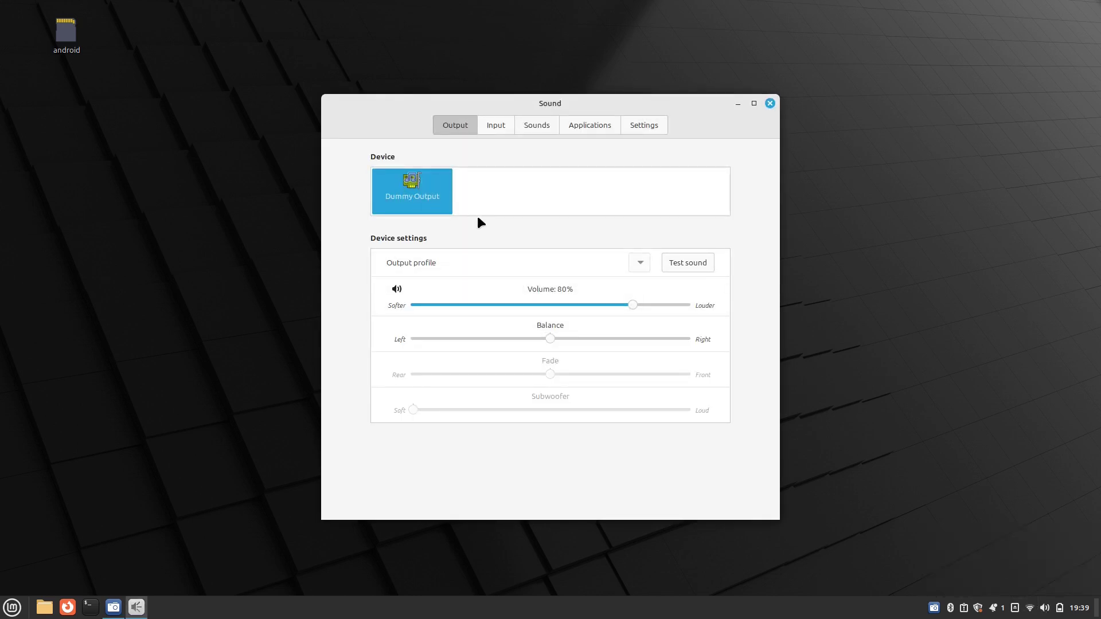
pyautogui.click(674, 263)
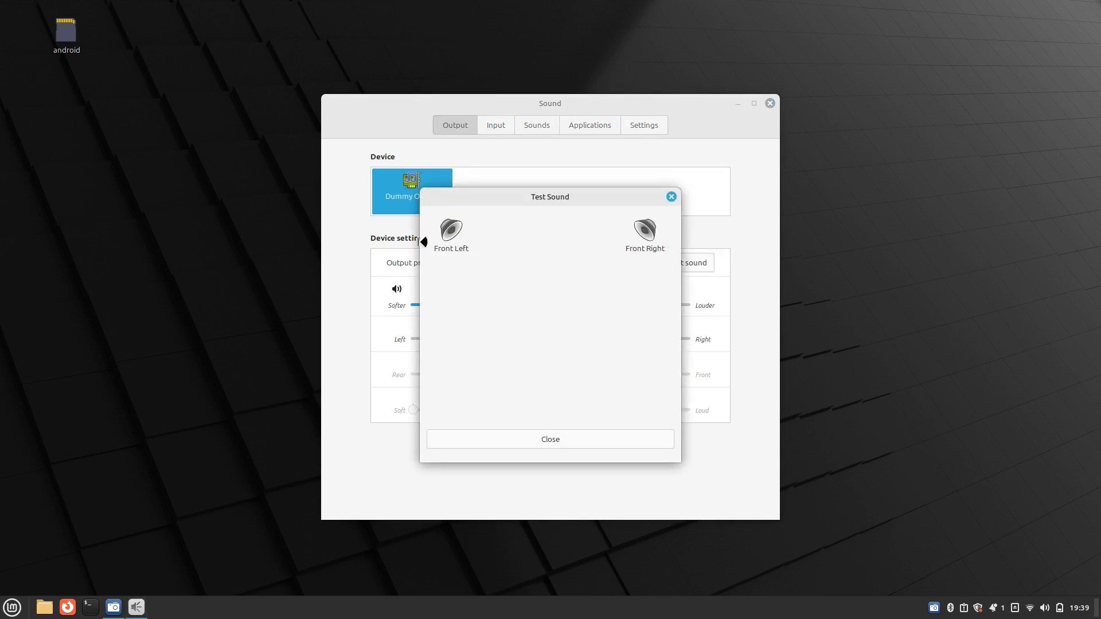
pyautogui.click(645, 232)
pyautogui.click(569, 436)
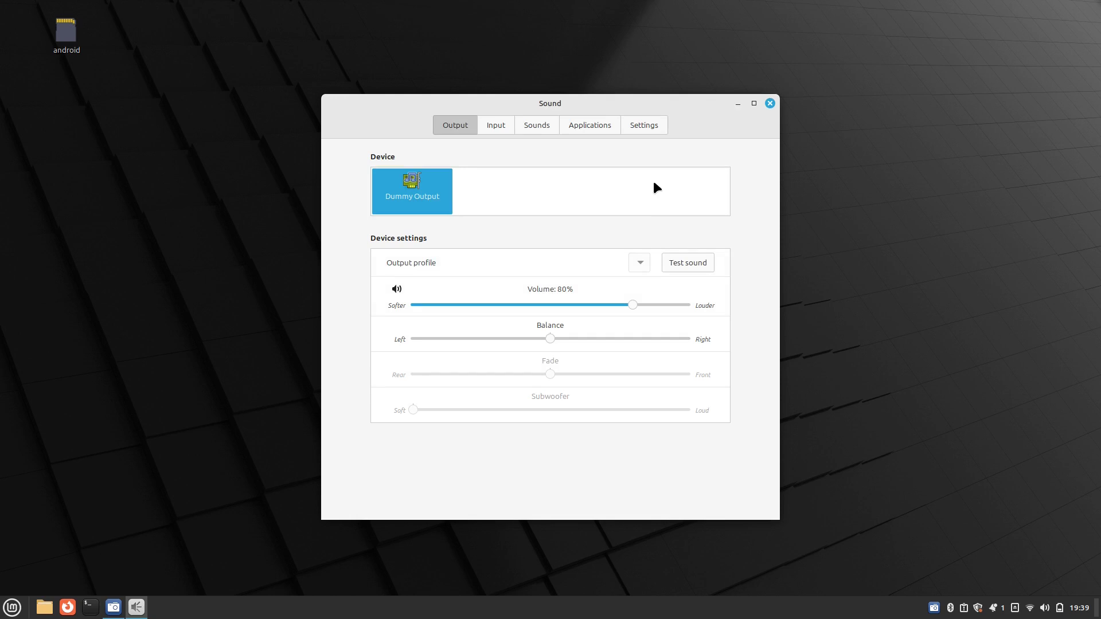
# Step: Close Sound Settings, launch Terminal, type dmesg | grep -iE 'catpt|sof|audio', and enlarge the window
pyautogui.click(770, 103)
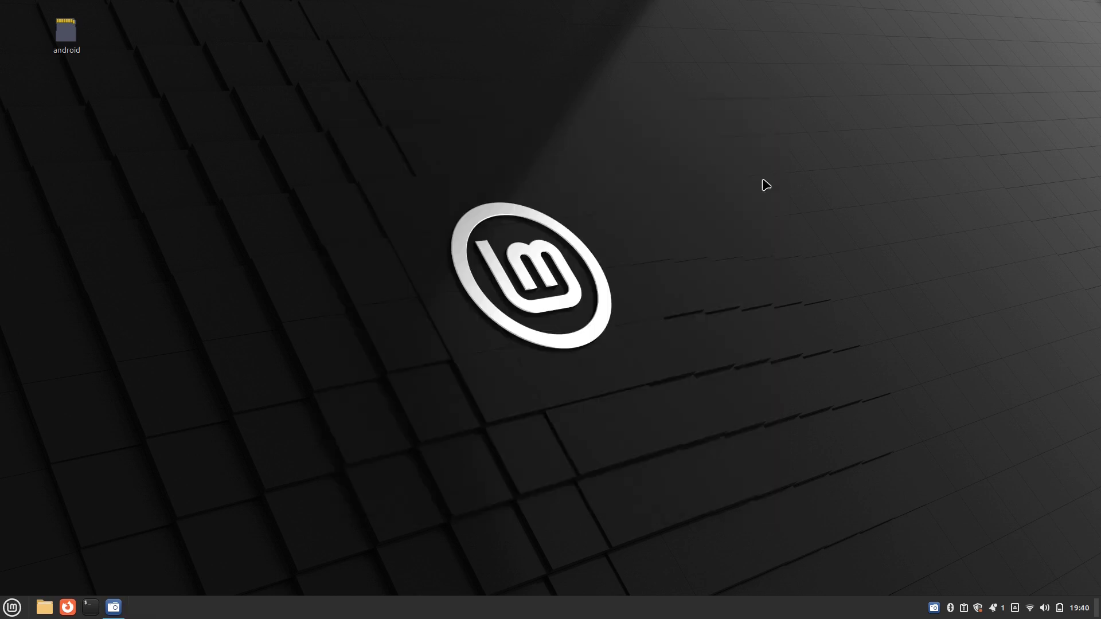
pyautogui.press('super')
pyautogui.write('ter')
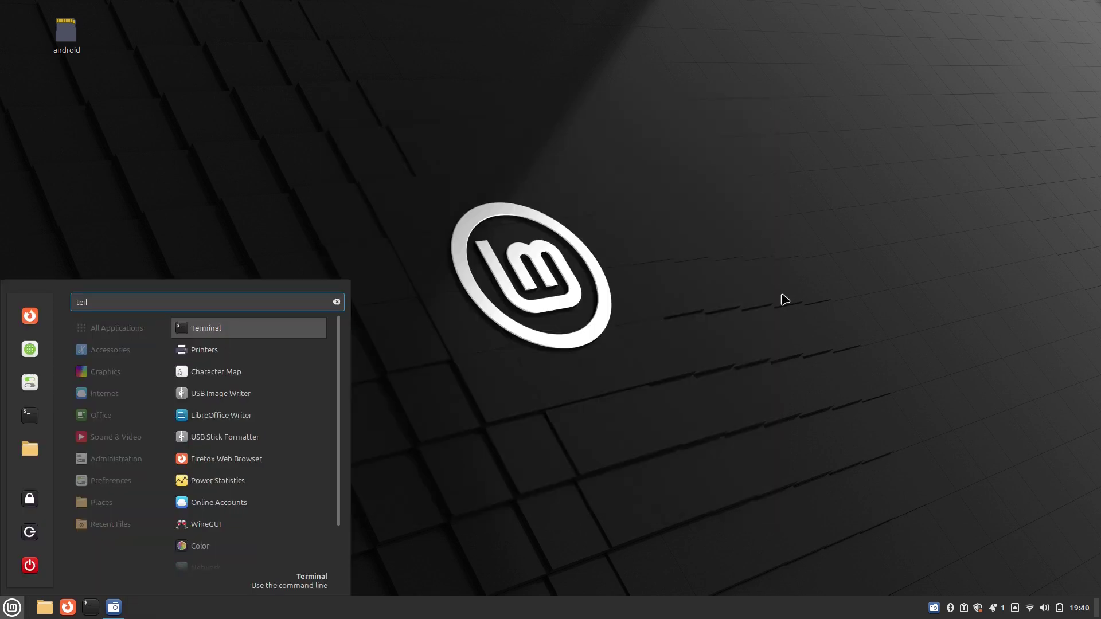
pyautogui.press('Return')
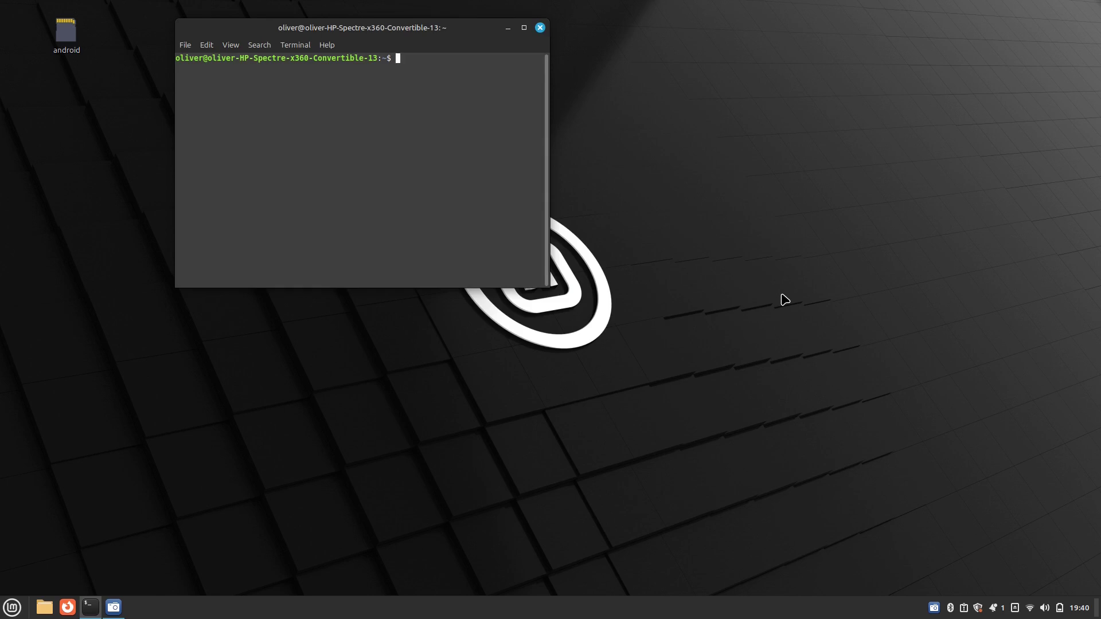
pyautogui.write("dmesg | grep -iE 'catpt|sof|audio")
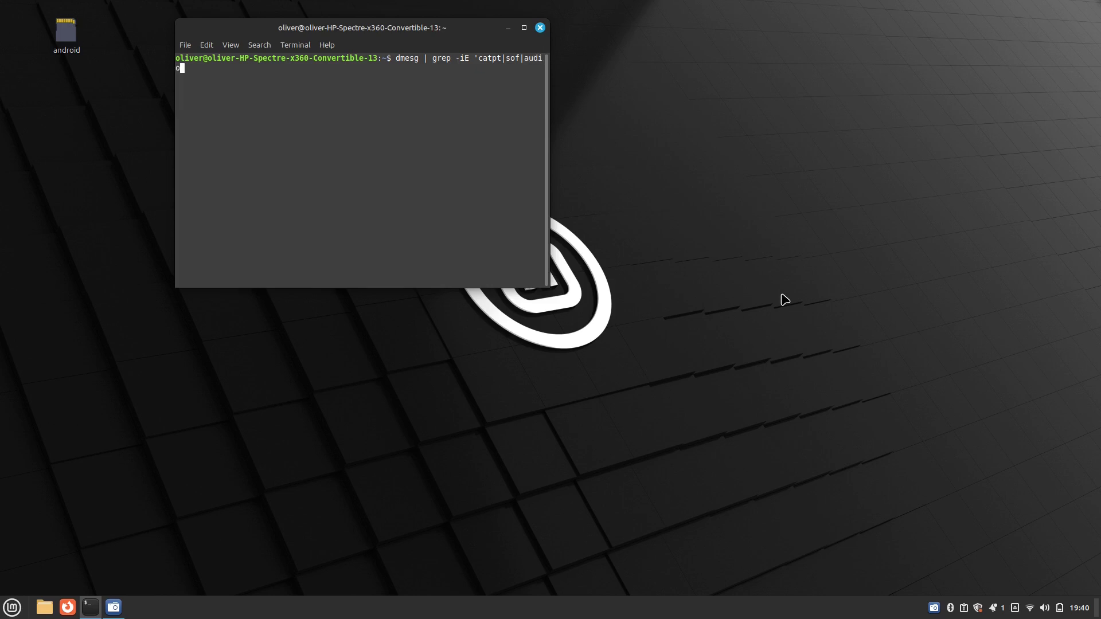
pyautogui.write("'")
pyautogui.moveTo(546, 281); pyautogui.dragTo(764, 355)
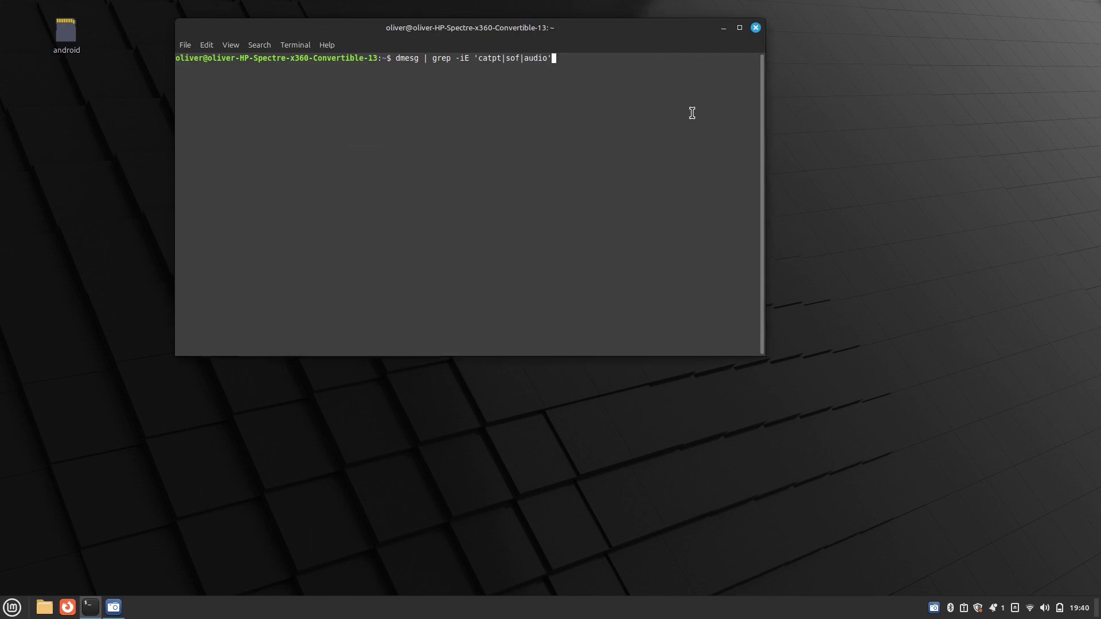
# Step: Run the dmesg search, revealing catpt firmware errors, then start sudo nano /etc/default/grub
pyautogui.press('Return')
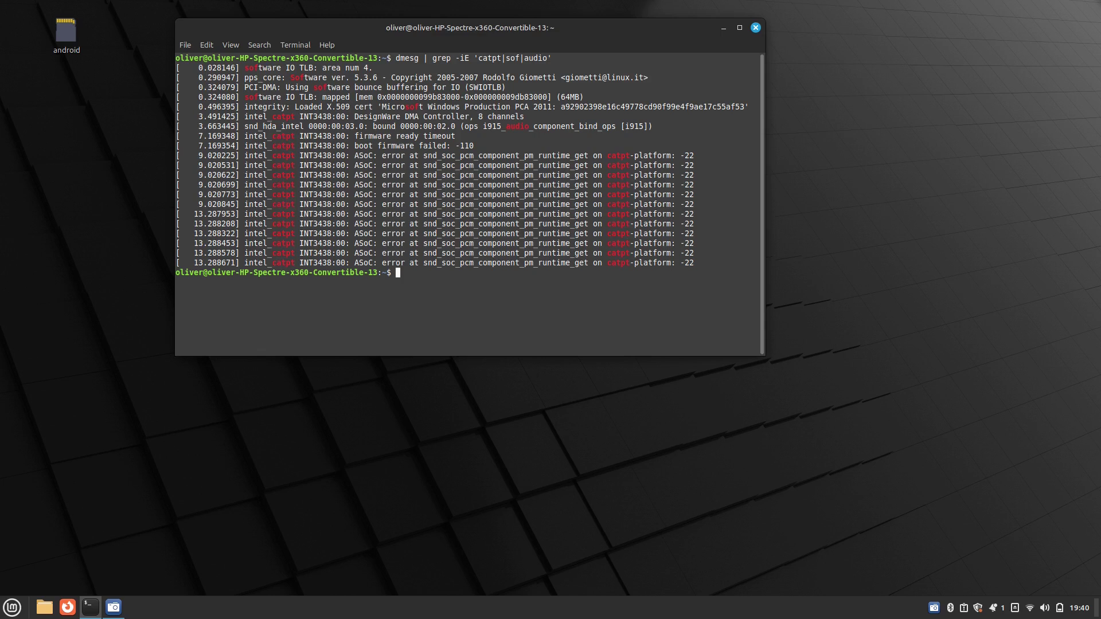
pyautogui.write('sudo nano /etc/default/grub')
pyautogui.press('Return')
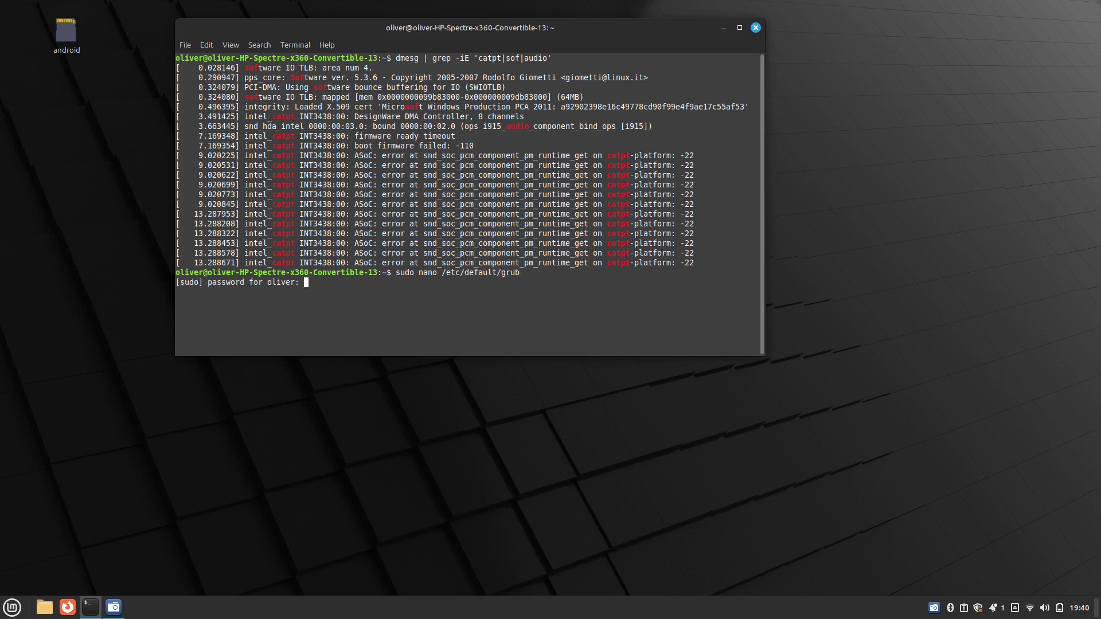
# Step: Enter the administrator password and move to the end of the GRUB_CMDLINE_LINUX_DEFAULT 'quiet splash' value
pyautogui.write('********')
pyautogui.press('Return')
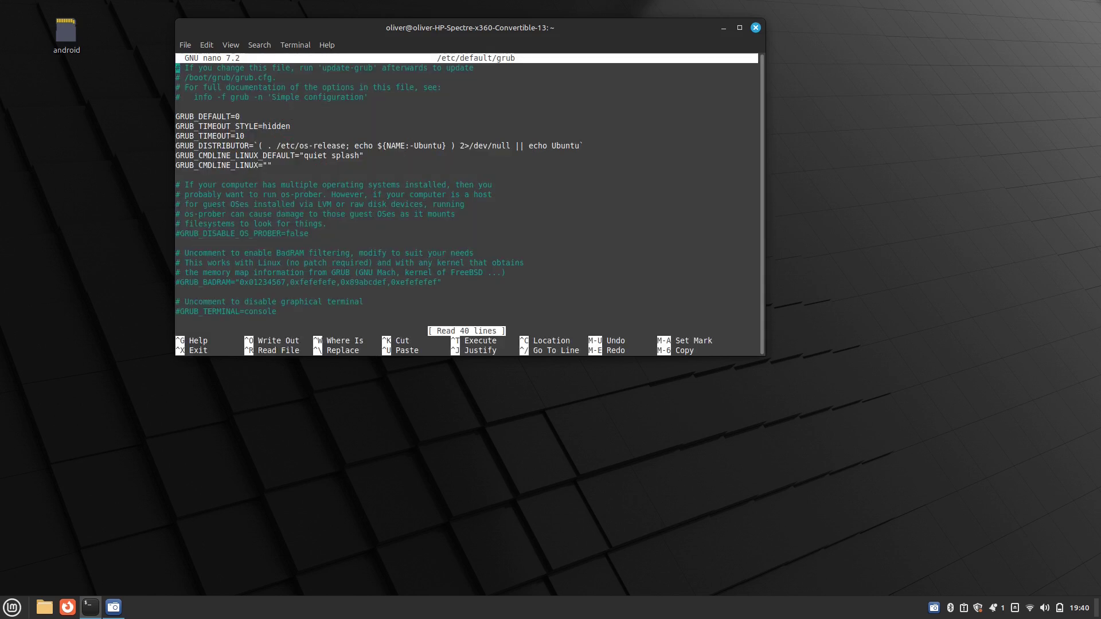
pyautogui.press('Down')
pyautogui.press('Down')
pyautogui.press('Down')
pyautogui.press('Down')
pyautogui.press('Down')
pyautogui.press('Down')
pyautogui.press('Down')
pyautogui.press('Down')
pyautogui.press('Down')
pyautogui.press('Down')
pyautogui.press('Right')
pyautogui.press('Up')
pyautogui.press('Right')
pyautogui.press('Right')
pyautogui.press('Right')
pyautogui.press('Right')
pyautogui.press('Right')
pyautogui.press('Right')
pyautogui.press('Right')
pyautogui.press('Right')
pyautogui.press('Right')
pyautogui.press('Right')
pyautogui.press('Right')
pyautogui.press('Right')
pyautogui.press('Right')
pyautogui.press('Right')
pyautogui.press('Right')
pyautogui.press('Right')
pyautogui.press('Right')
pyautogui.press('Right')
pyautogui.press('Right')
pyautogui.press('Right')
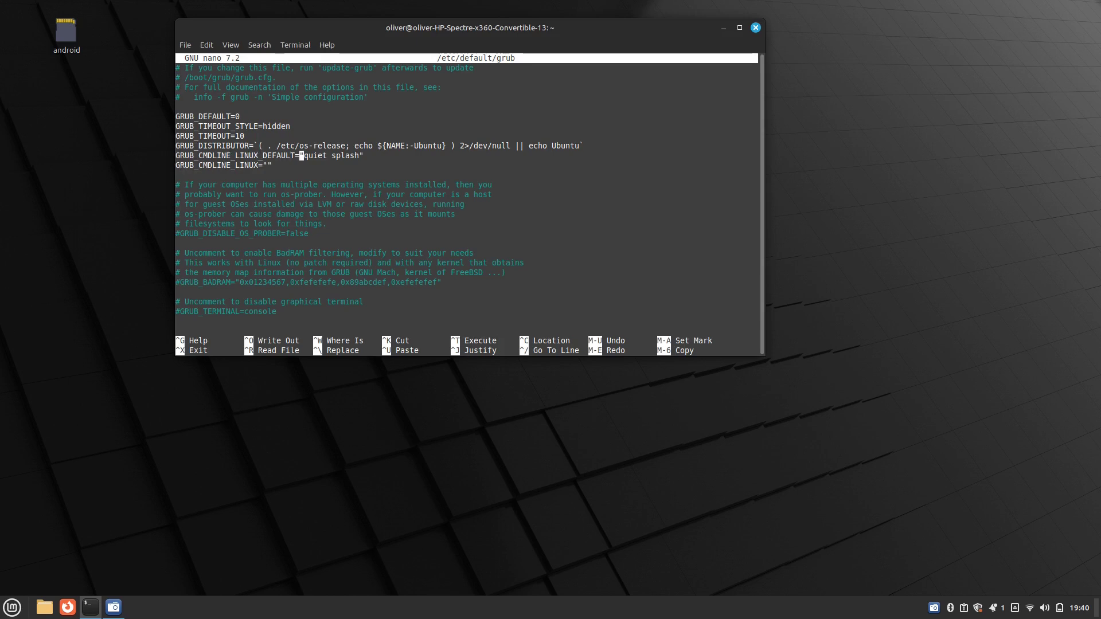
pyautogui.hotkey('shift', 'Right')
pyautogui.hotkey('shift', 'Right')
pyautogui.hotkey('shift', 'Right')
pyautogui.hotkey('shift', 'Right')
pyautogui.hotkey('shift', 'Right')
pyautogui.hotkey('shift', 'Right')
pyautogui.hotkey('shift', 'Right')
pyautogui.hotkey('shift', 'Right')
pyautogui.hotkey('shift', 'Right')
pyautogui.hotkey('shift', 'Right')
pyautogui.hotkey('shift', 'Right')
pyautogui.hotkey('shift', 'Right')
pyautogui.hotkey('alt', '6')
# Step: Append snd_intel_dspcfg.dsp_driver=3 to the kernel options, save /etc/default/grub, and exit nano
pyautogui.write('snd_intel_dspcfg.dsp')
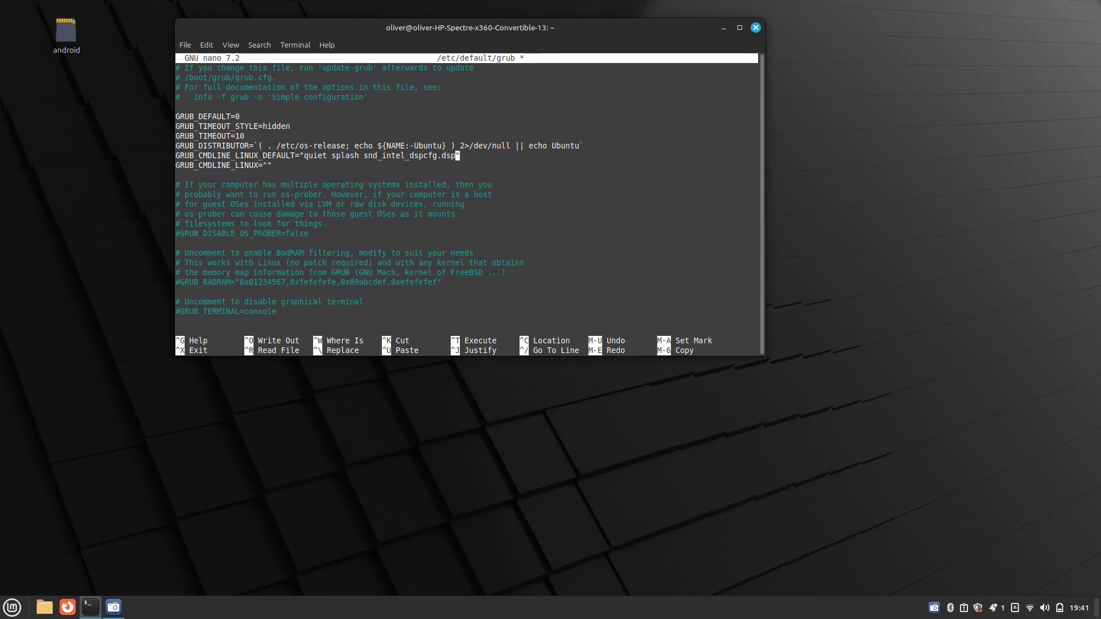
pyautogui.write('_driver=3')
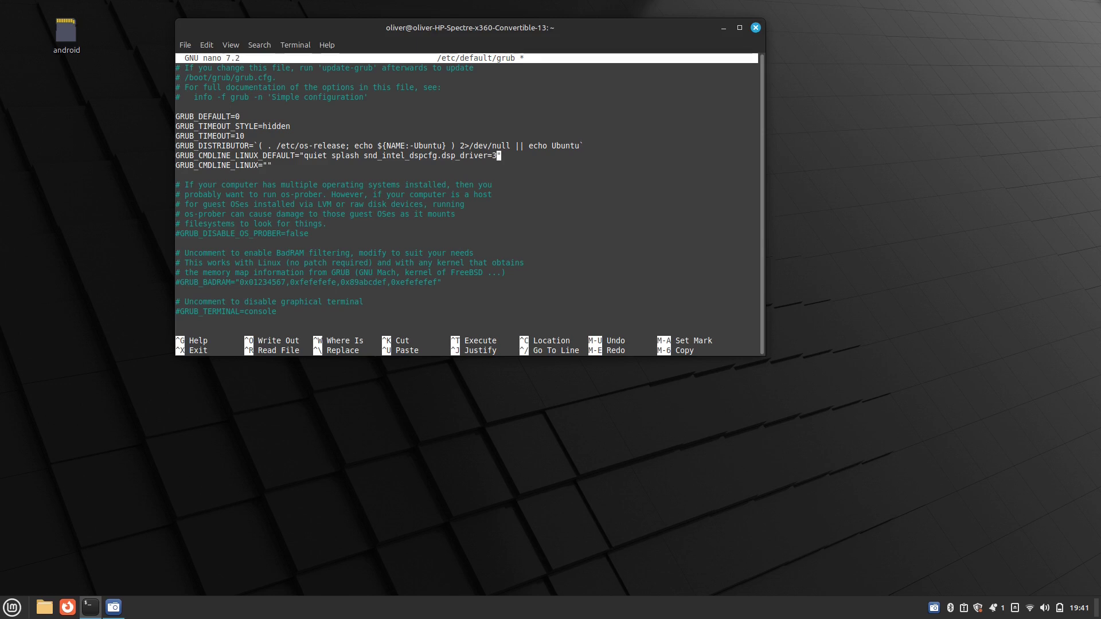
pyautogui.hotkey('ctrl', 'o')
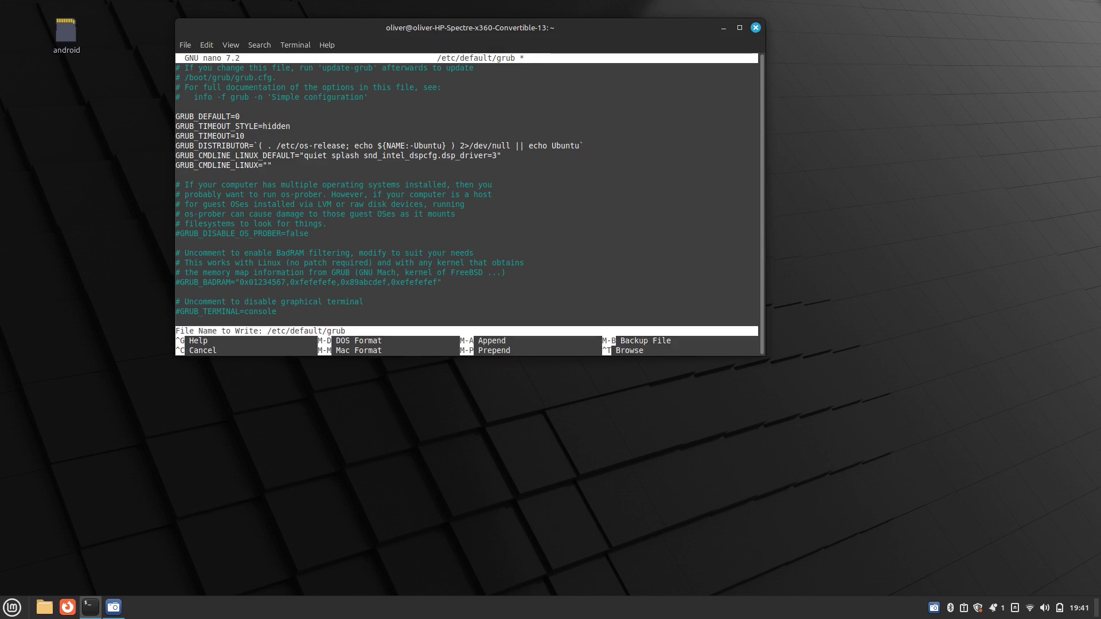
pyautogui.press('Return')
pyautogui.hotkey('ctrl', 'x')
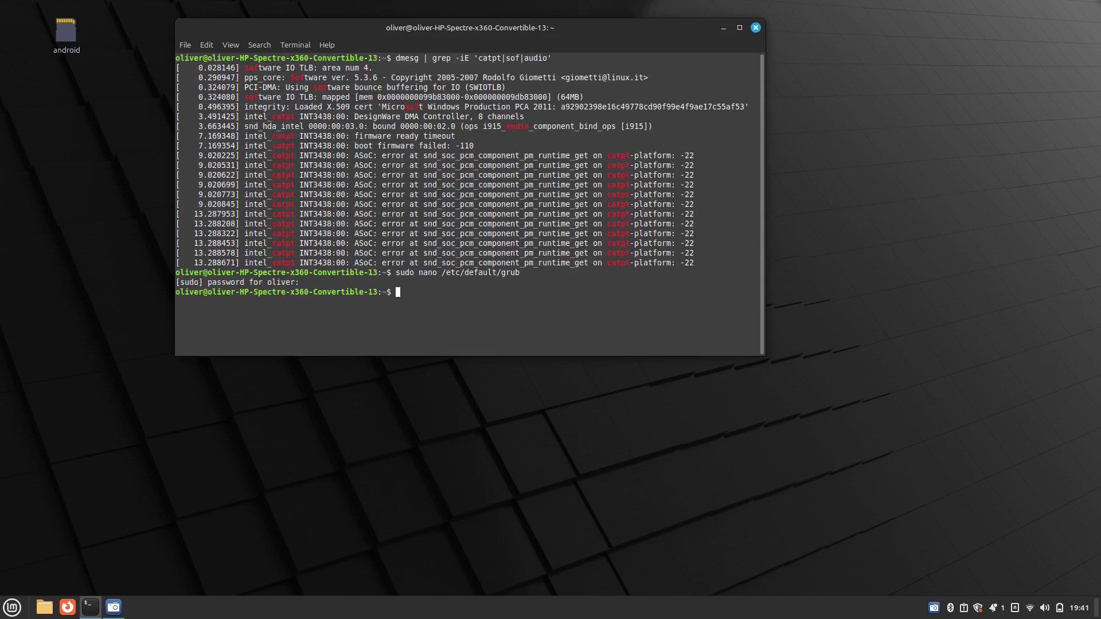
# Step: Run sudo update-grub to regenerate the GRUB configuration, then close the terminal
pyautogui.write('sudo updayt')
pyautogui.press('BackSpace')
pyautogui.press('BackSpace')
pyautogui.write('te-grub')
pyautogui.press('Return')
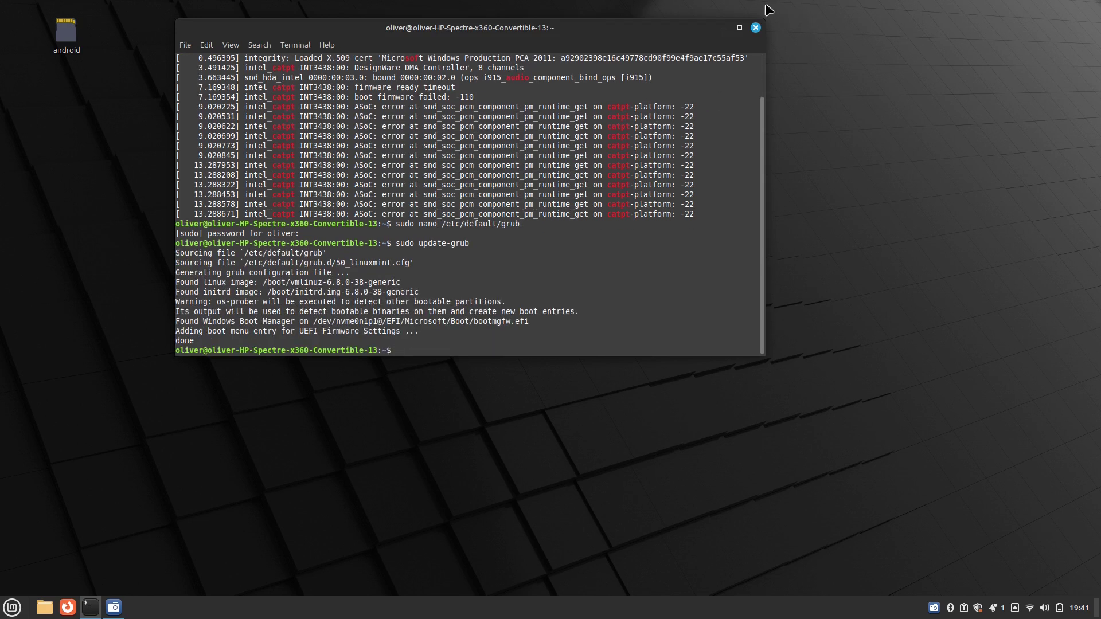
pyautogui.click(755, 28)
pyautogui.press('super')
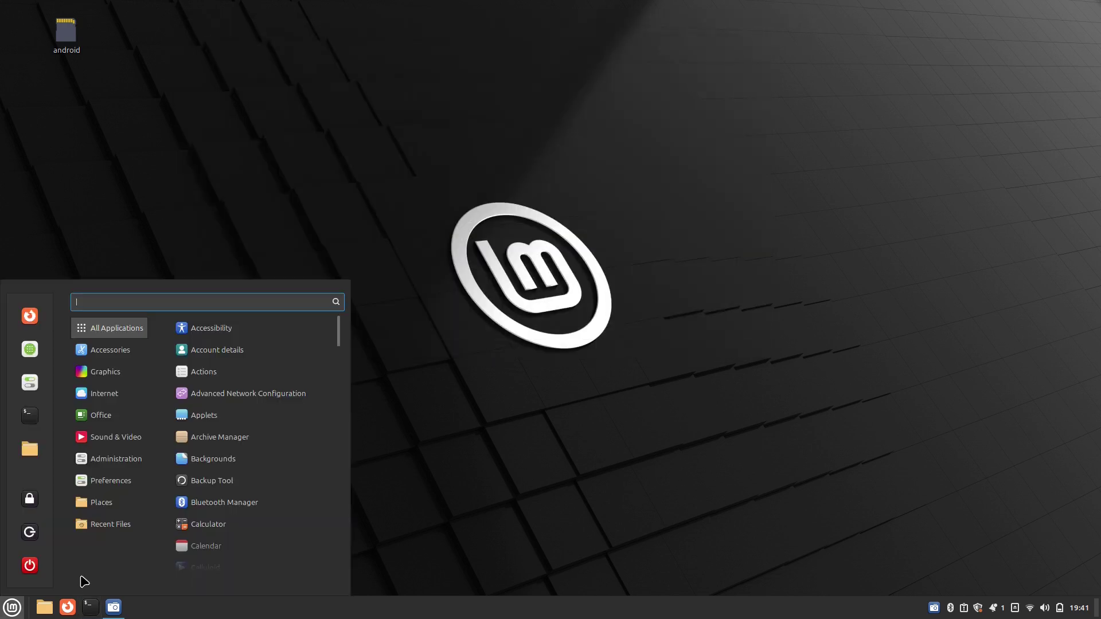
# Step: Restart the computer from the Mint menu's Quit options
pyautogui.click(30, 566)
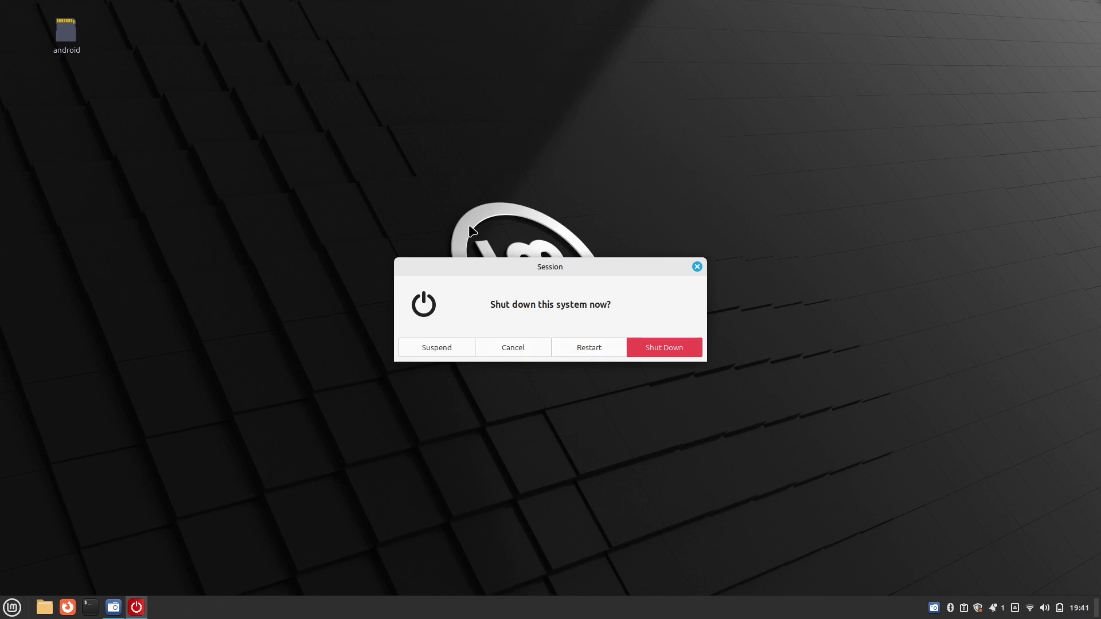
pyautogui.click(574, 344)
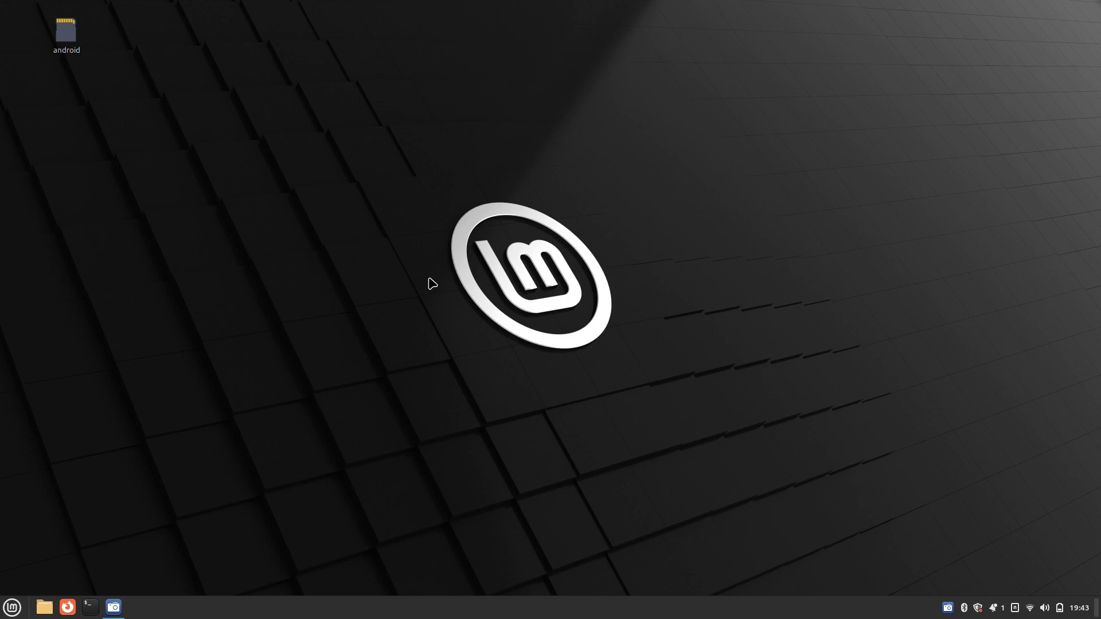
# Step: Open Sound Settings, confirm Speakers – Built-in Audio, and play the test tone on front left and right
pyautogui.click(1044, 607)
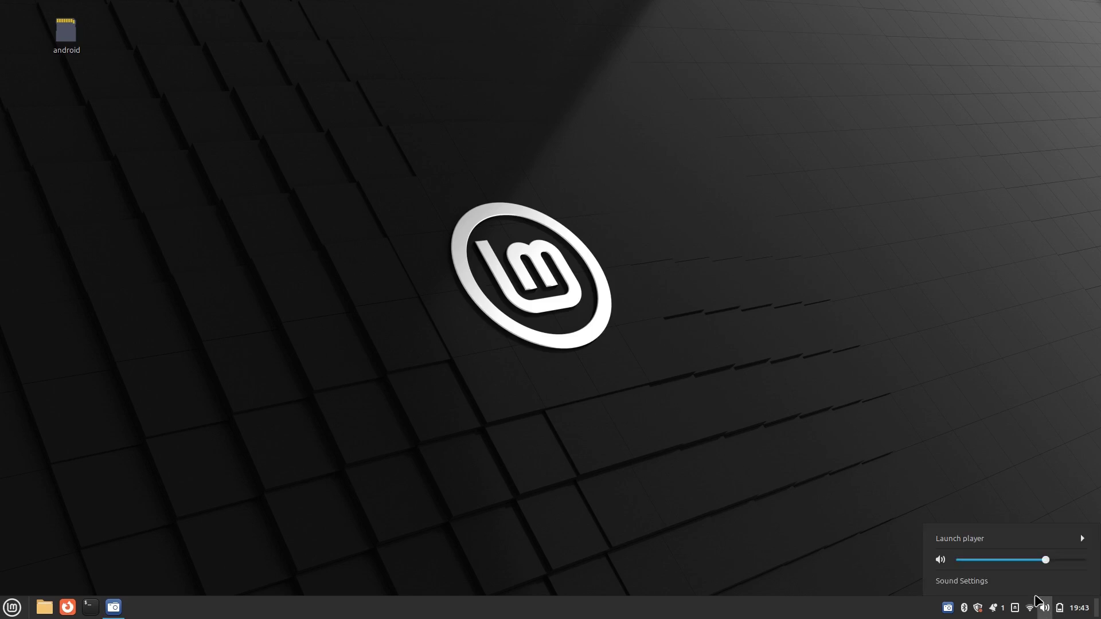
pyautogui.click(1004, 583)
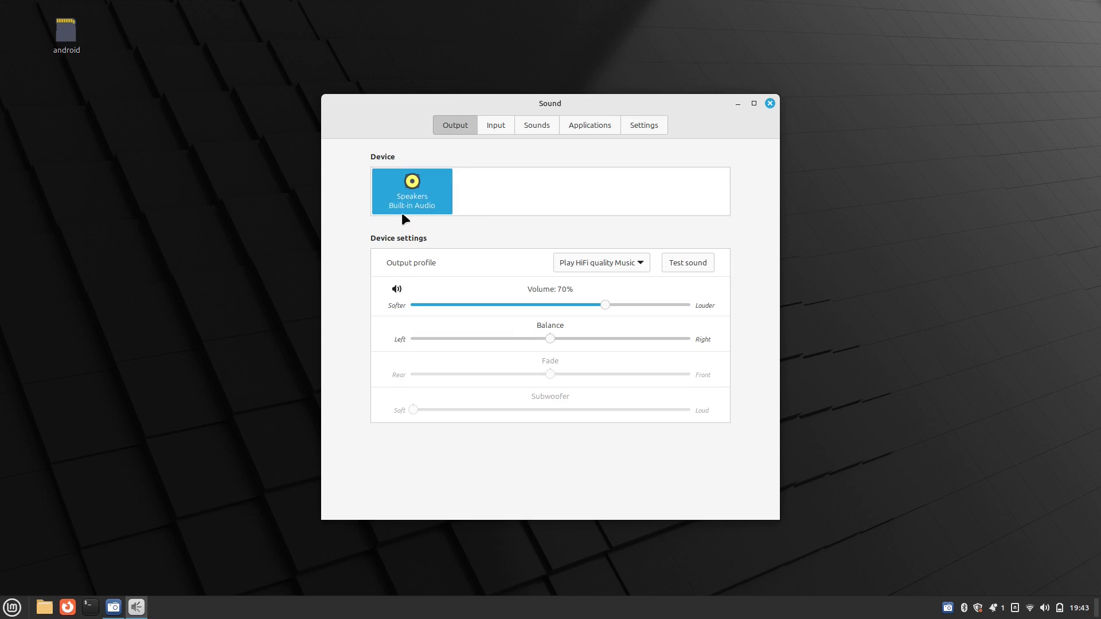
pyautogui.click(676, 262)
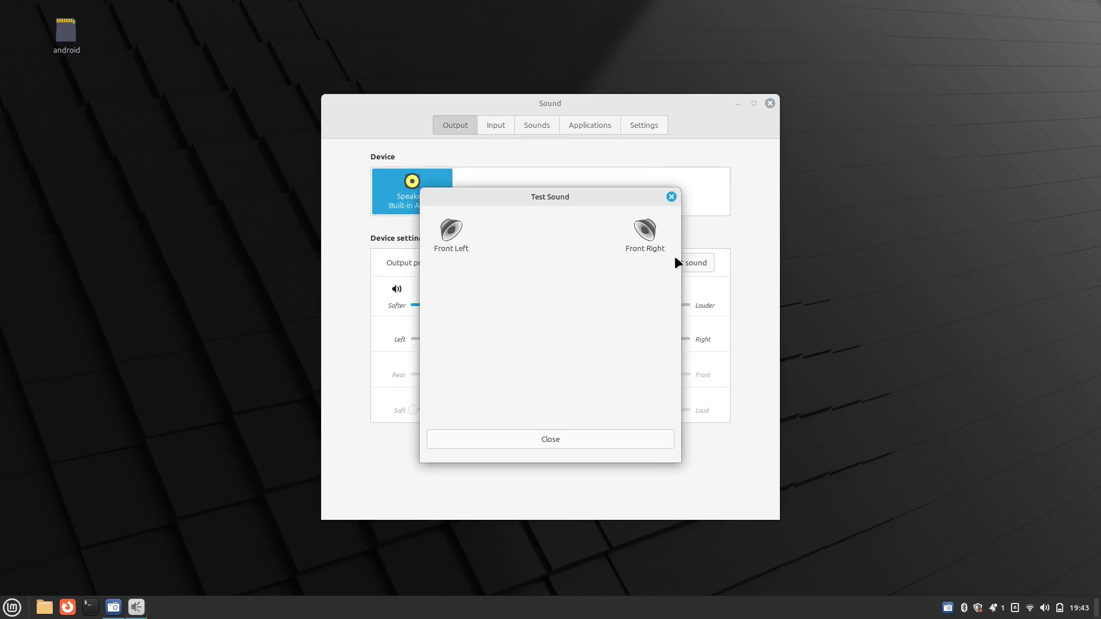
pyautogui.click(645, 230)
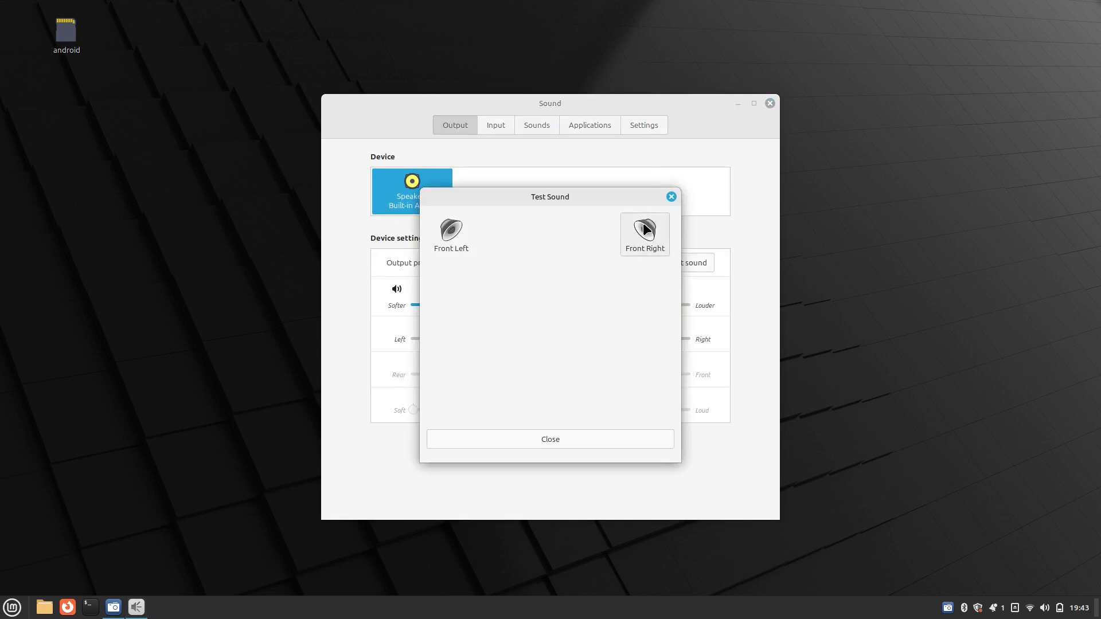
pyautogui.click(446, 242)
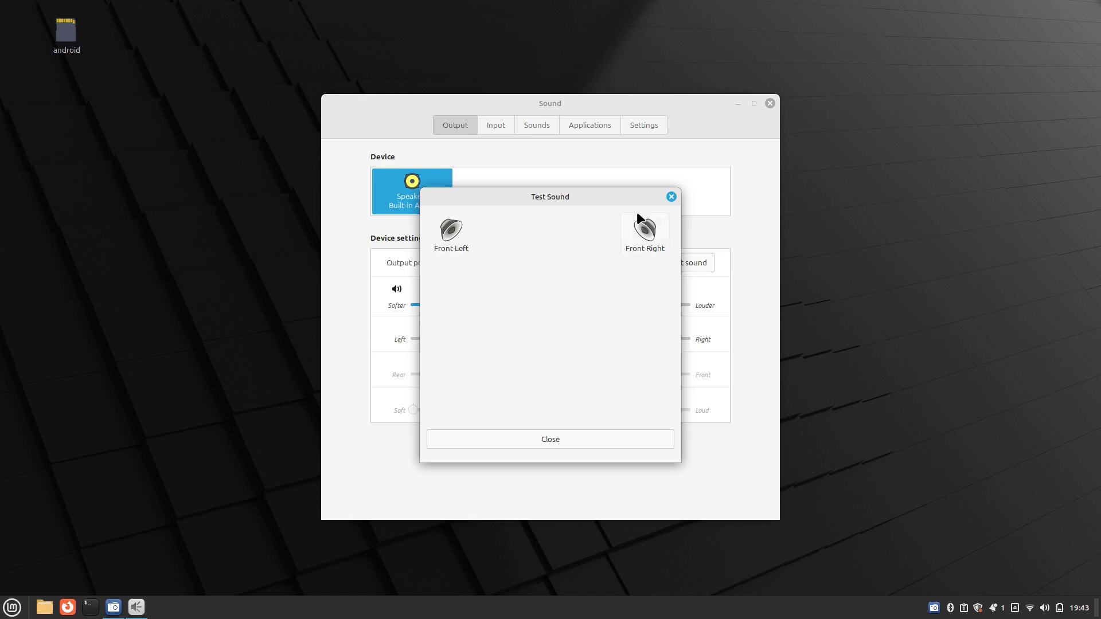
pyautogui.click(438, 247)
pyautogui.click(629, 244)
pyautogui.click(519, 440)
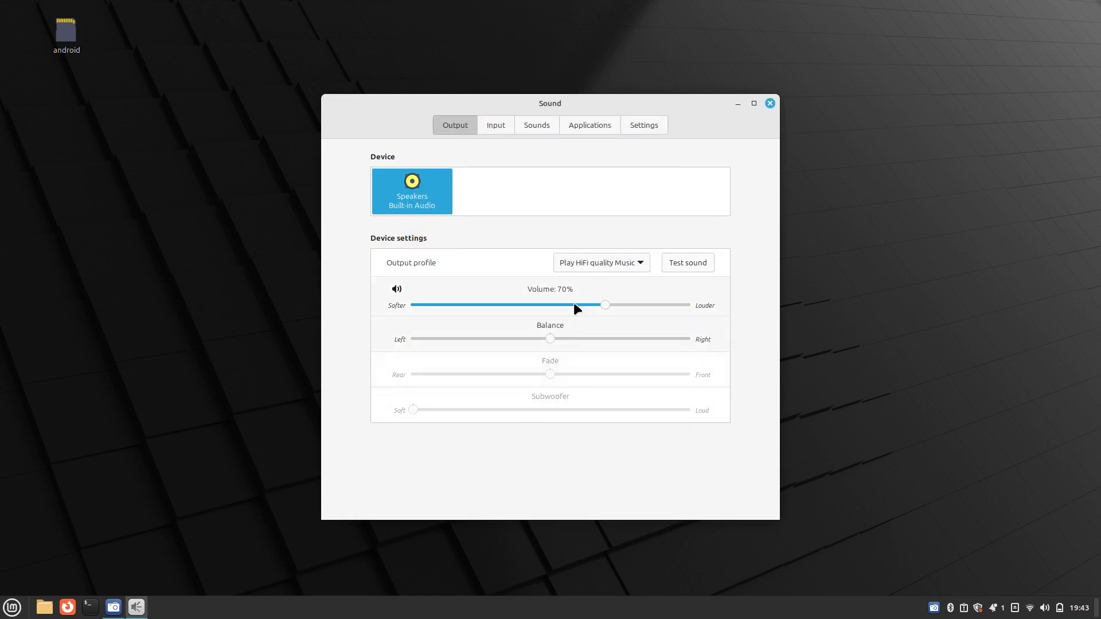